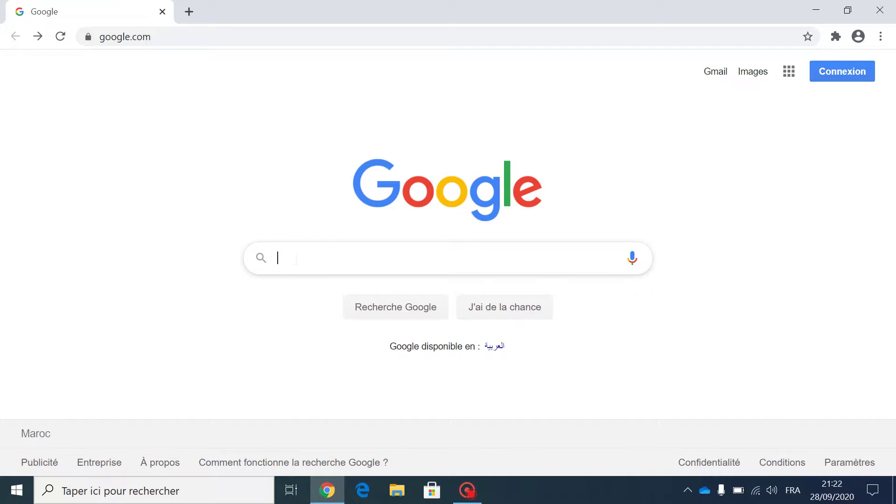
Search Google for "vmware" and open the VMware official site from the results
type("vmware")
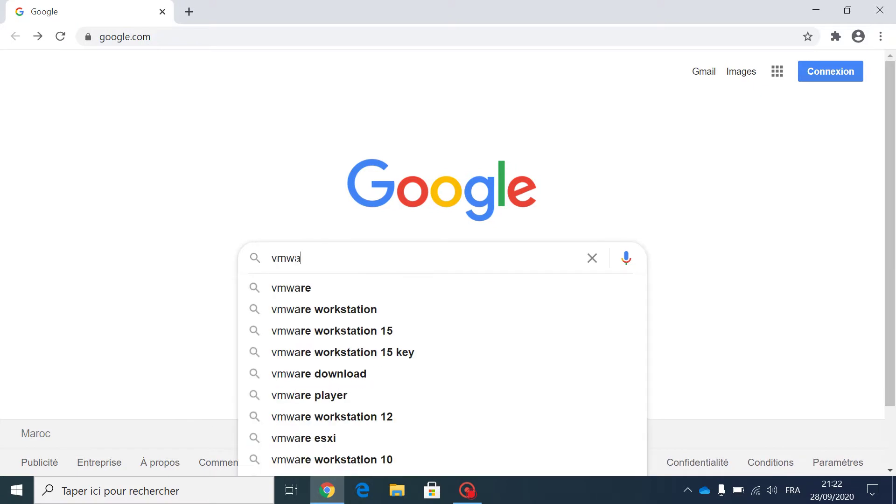
key("Return")
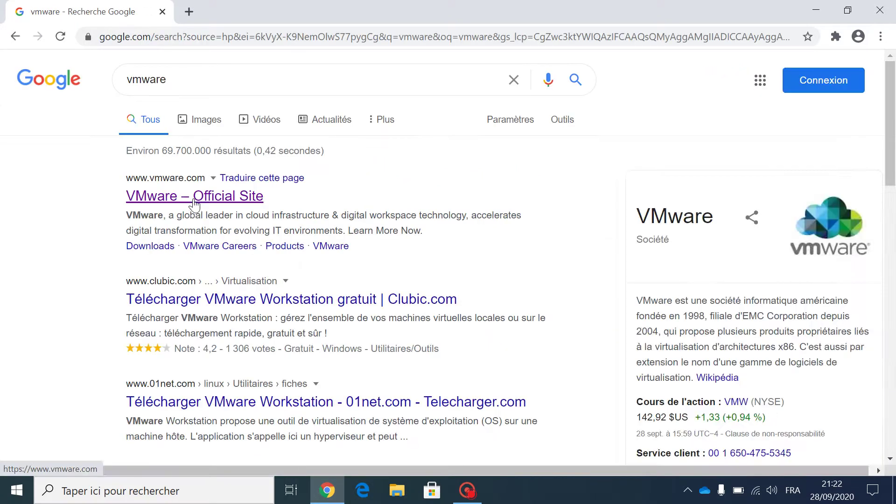
left_click(194, 200)
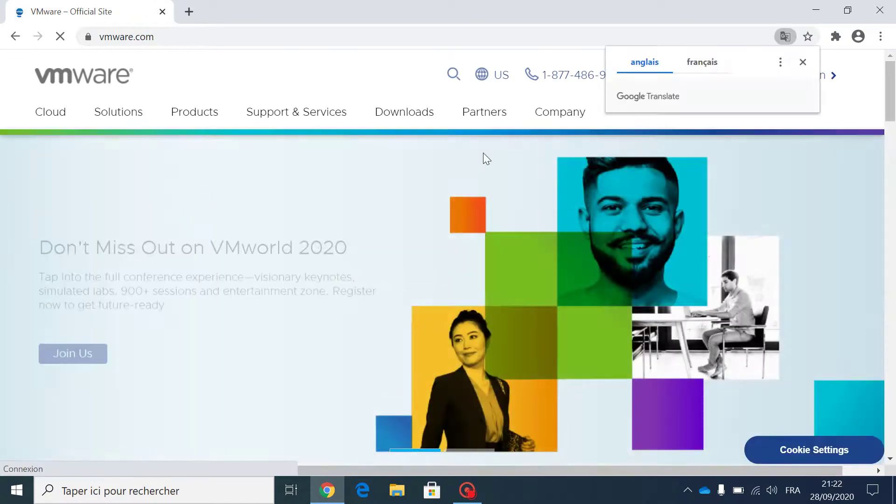
Open the Workstation Pro evaluation page from the site's Free Product Trials & Demos downloads
mouse_move(398, 124)
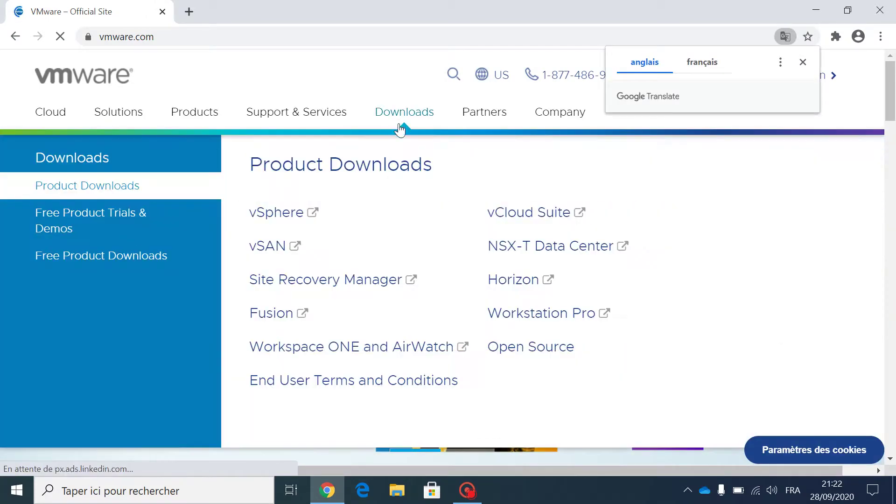
left_click(95, 223)
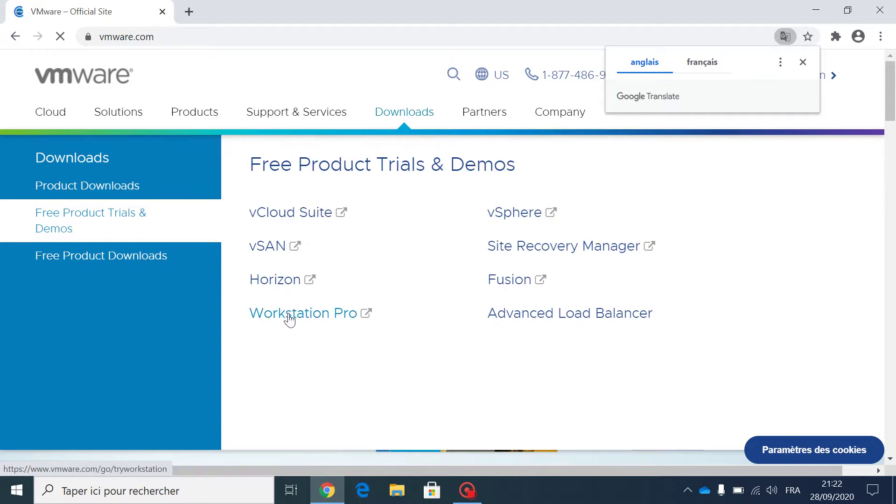
left_click(136, 220)
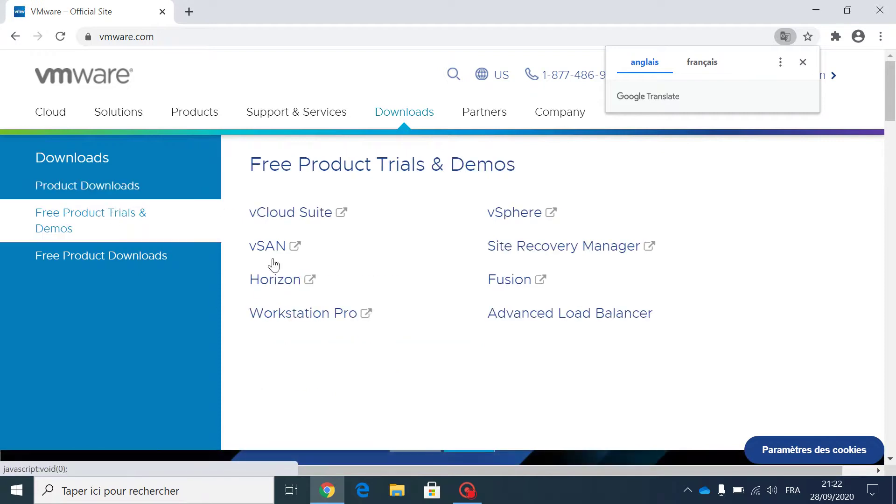
left_click(285, 314)
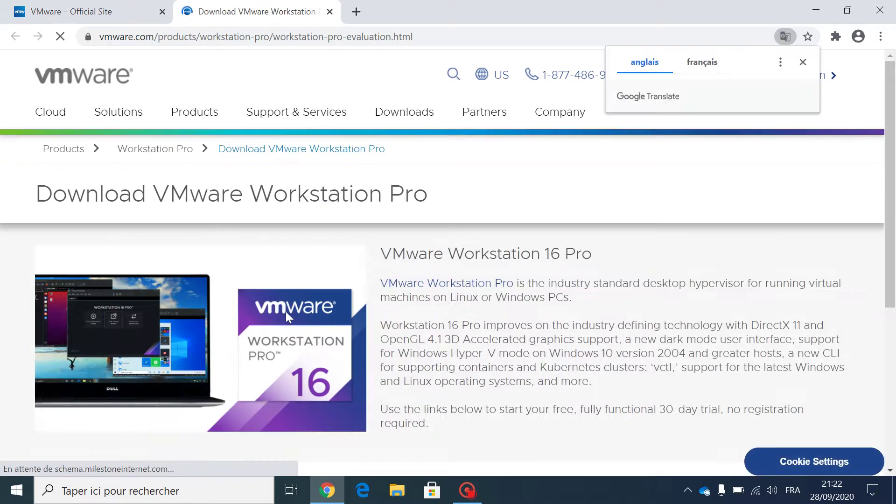
Highlight the 30-day trial note and download the Workstation 16 Pro for Windows installer
scroll(286, 317, "down", 5)
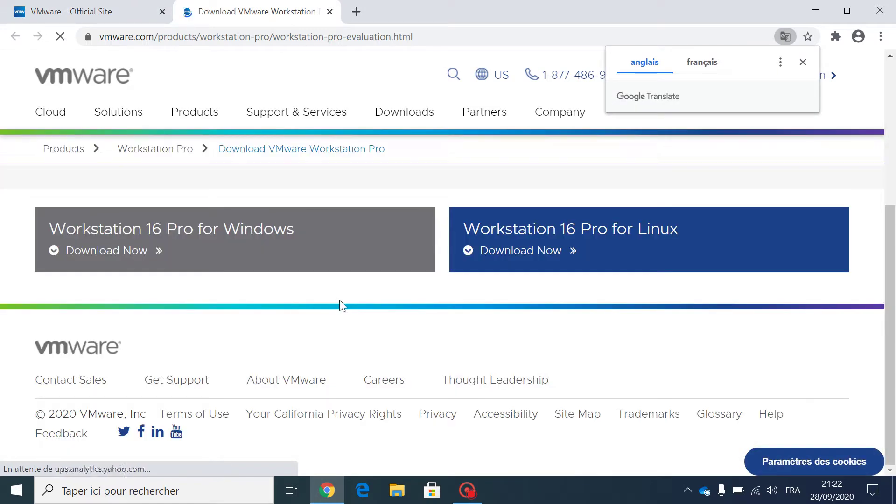
scroll(341, 301, "up", 1)
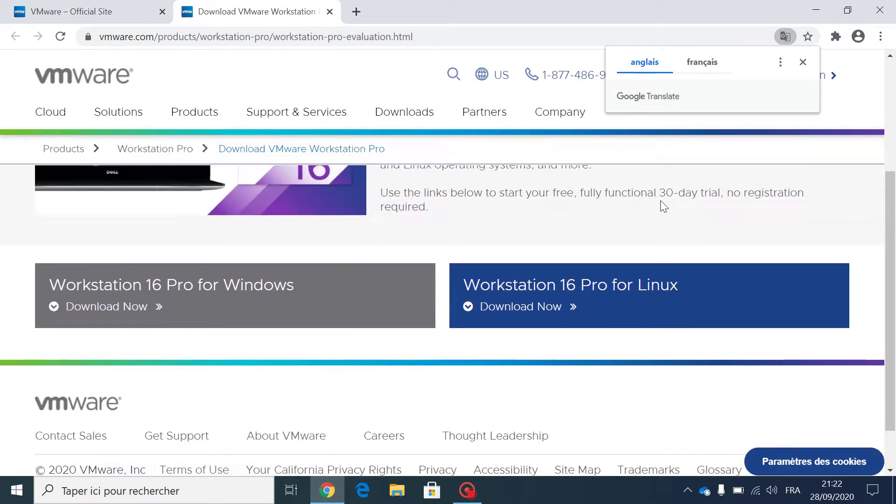
left_click_drag(660, 193, 720, 193)
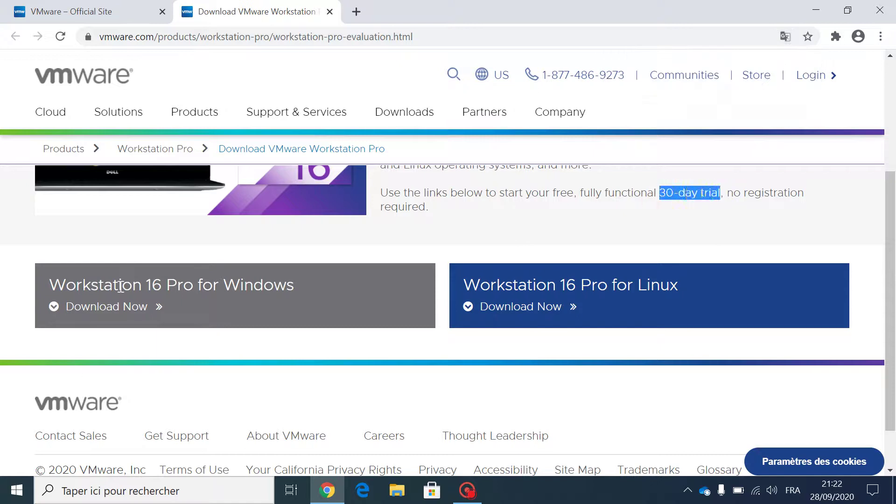
left_click(173, 313)
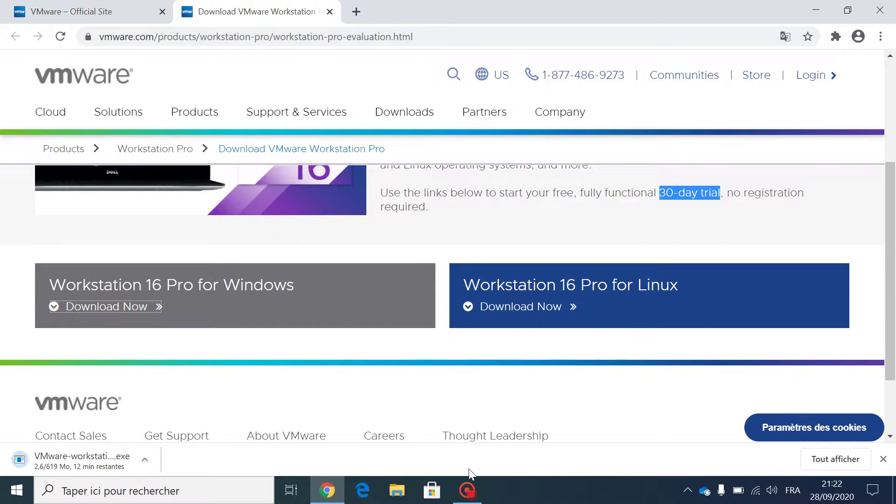
left_click(467, 490)
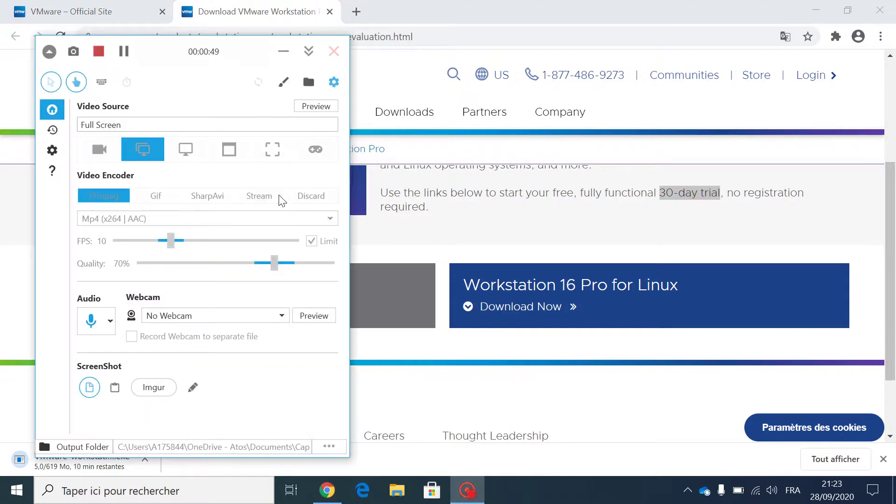
left_click(127, 55)
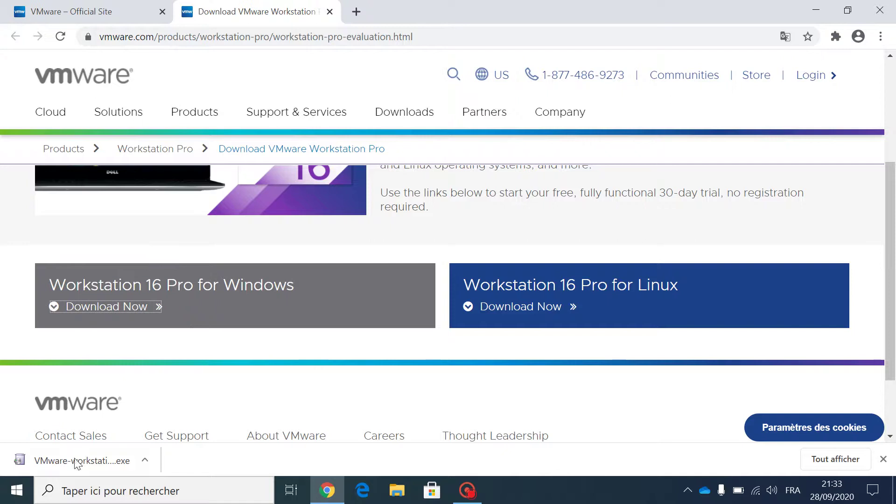
Launch the downloaded VMware Workstation installer and accept the End-User License Agreement
left_click(73, 460)
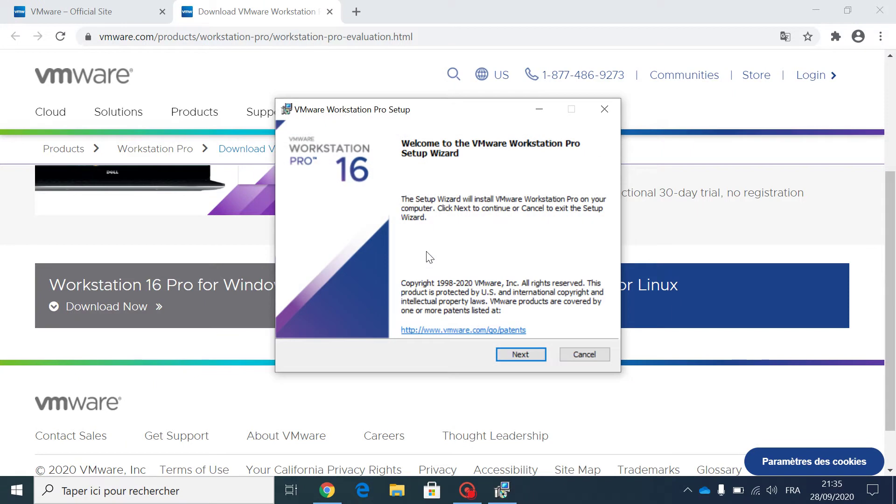
left_click(514, 356)
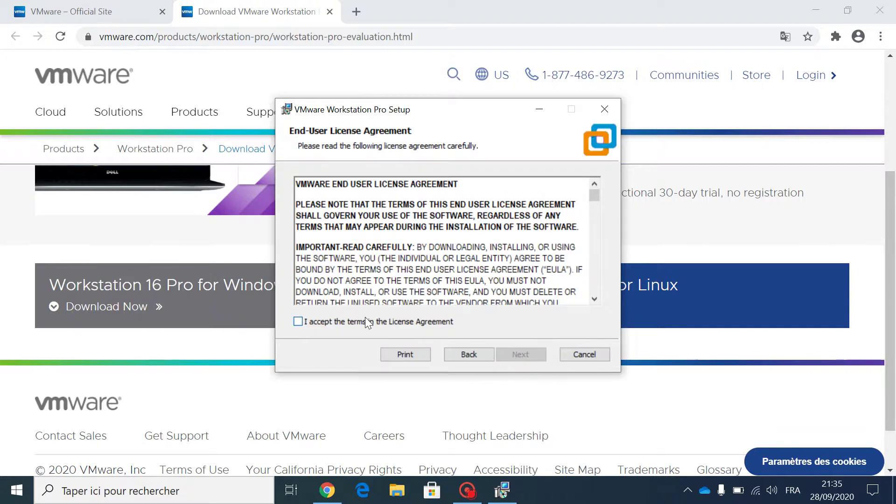
left_click(366, 322)
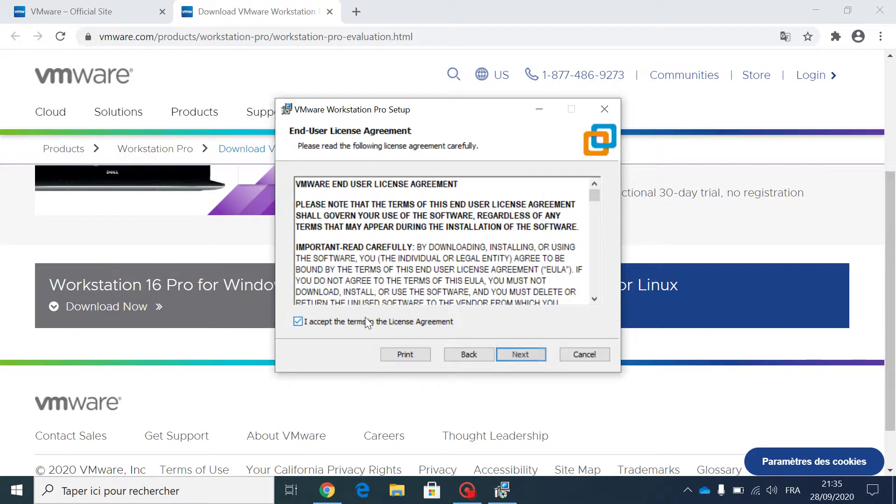
left_click(527, 353)
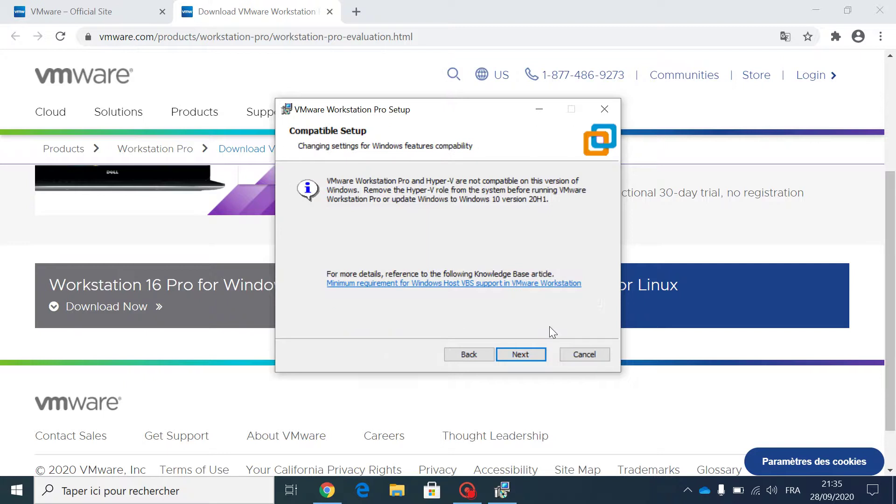
Install VMware Workstation Pro with the default destination, user experience and shortcut settings, and finish the setup wizard
left_click(517, 354)
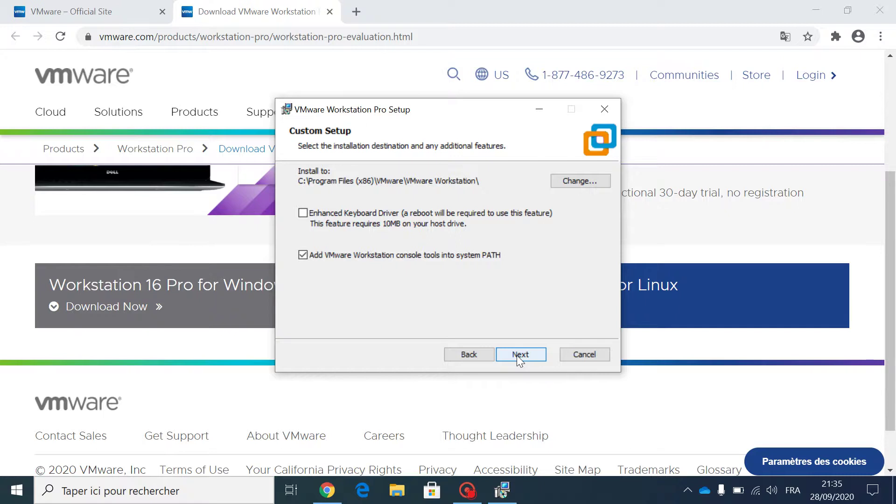
left_click(517, 355)
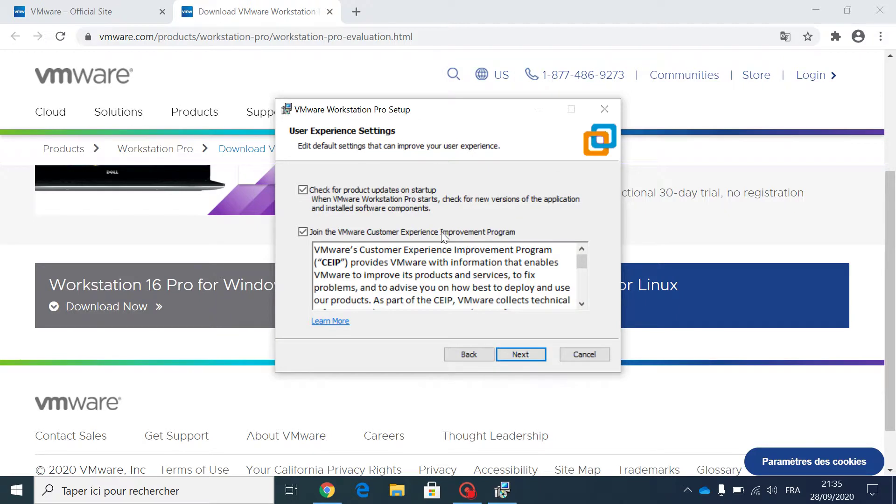
left_click(517, 356)
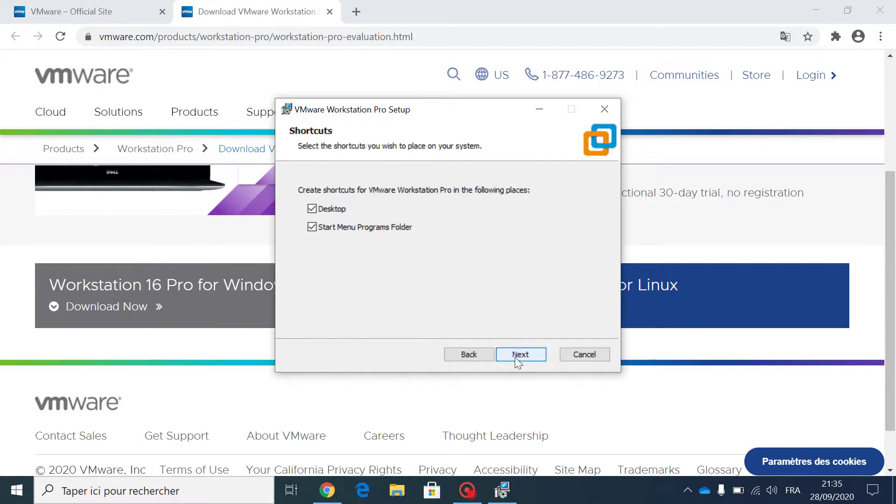
left_click(515, 358)
left_click(514, 357)
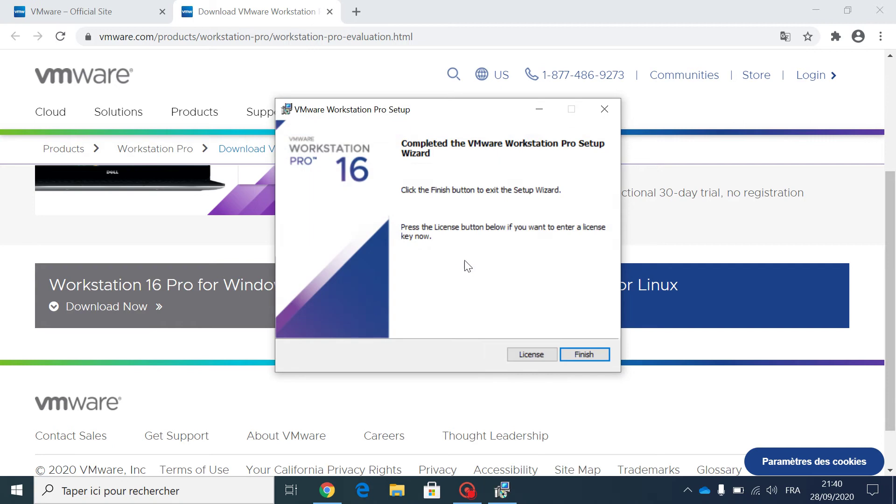
left_click(584, 354)
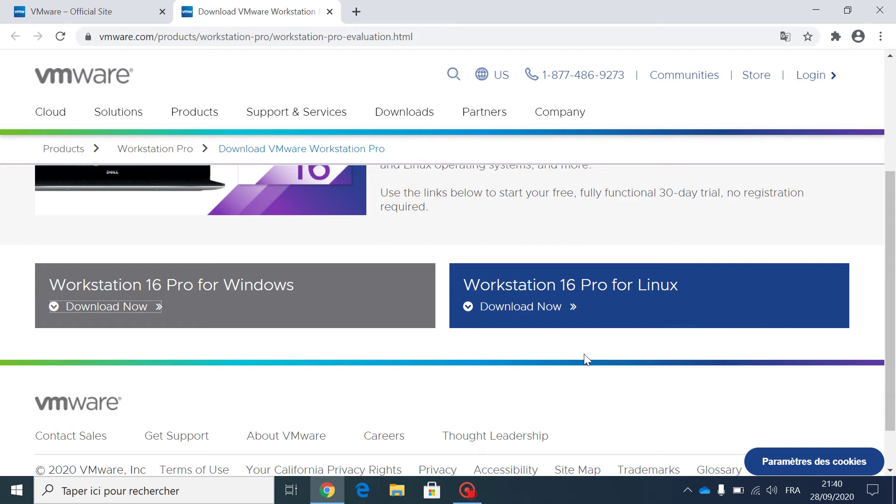
Minimize the open windows and launch VMware Workstation Pro from its desktop shortcut
left_click(816, 12)
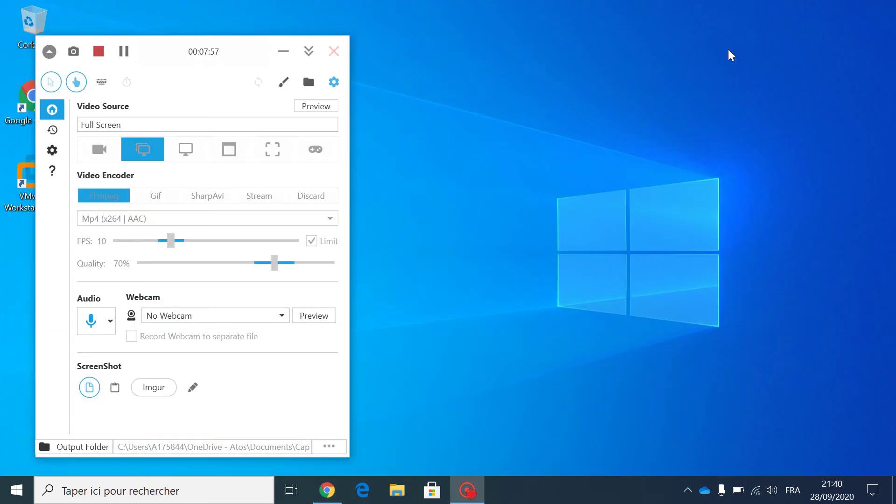
left_click(277, 53)
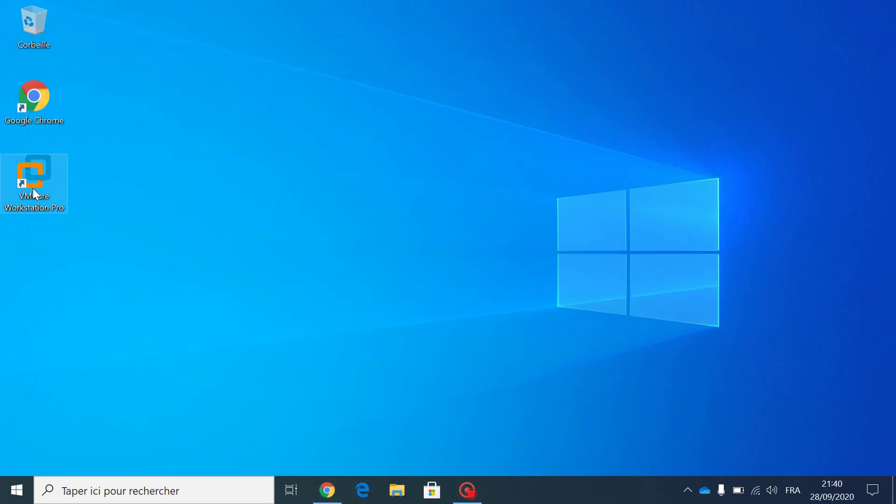
double_click(34, 189)
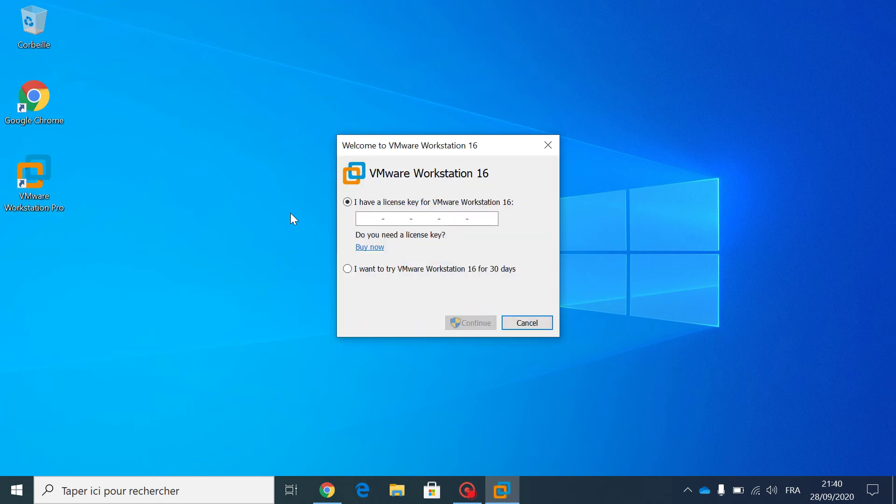
Activate the 30-day trial of VMware Workstation 16 and maximize its main window
left_click(416, 215)
left_click(351, 267)
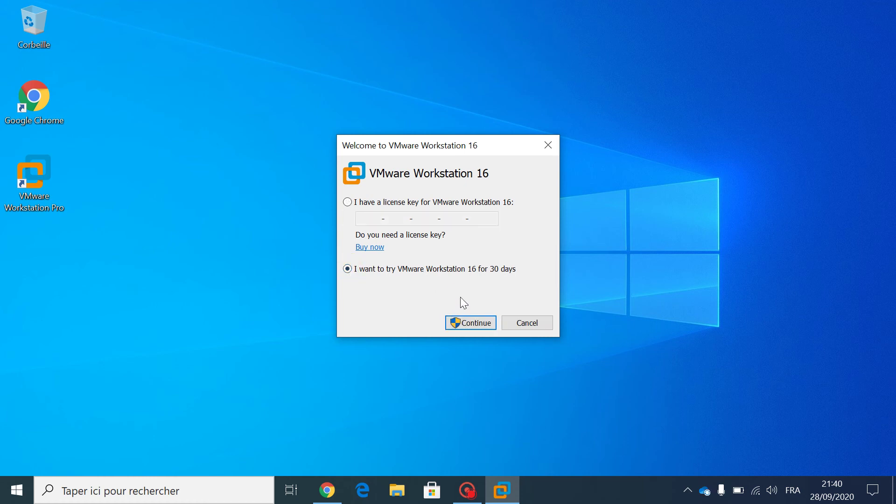
left_click(466, 319)
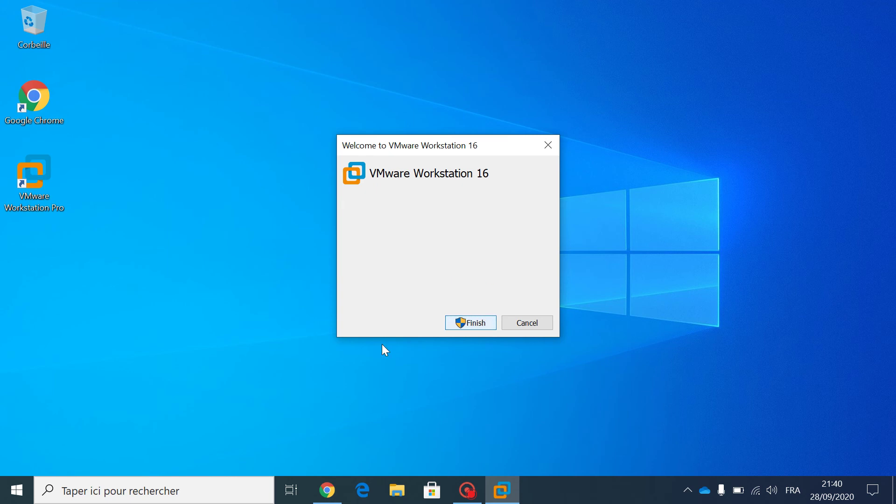
left_click(477, 323)
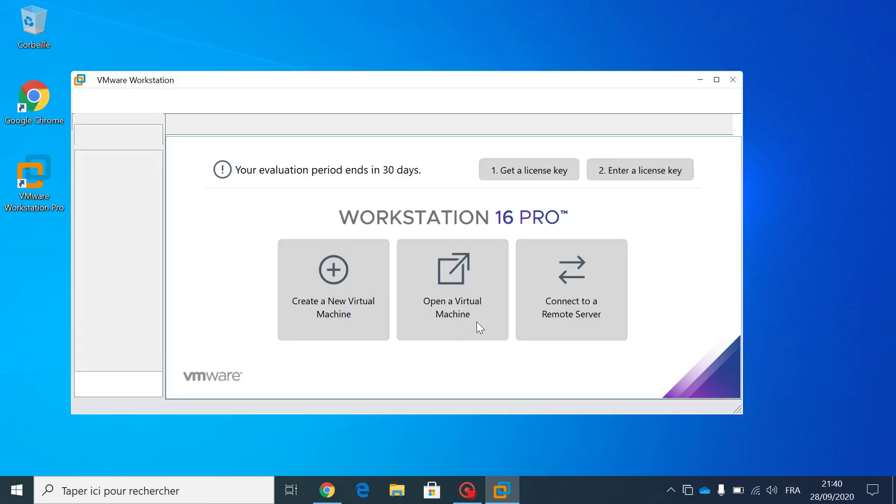
double_click(531, 86)
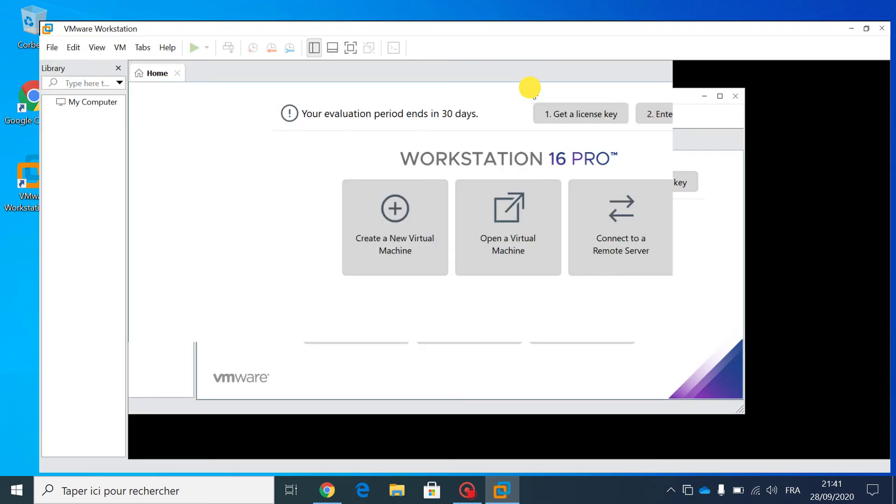